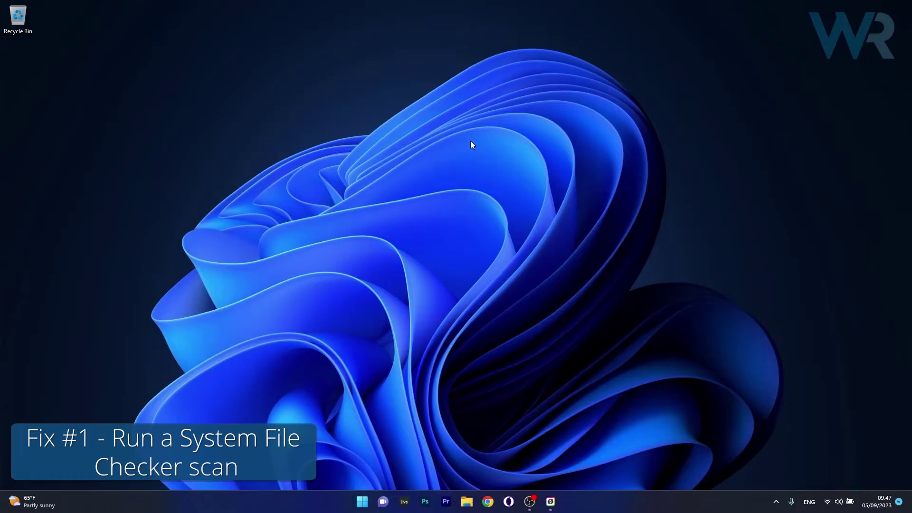
Launch an administrator Command Prompt twice, centring and then closing it each time
click(362, 501)
text(cmd)
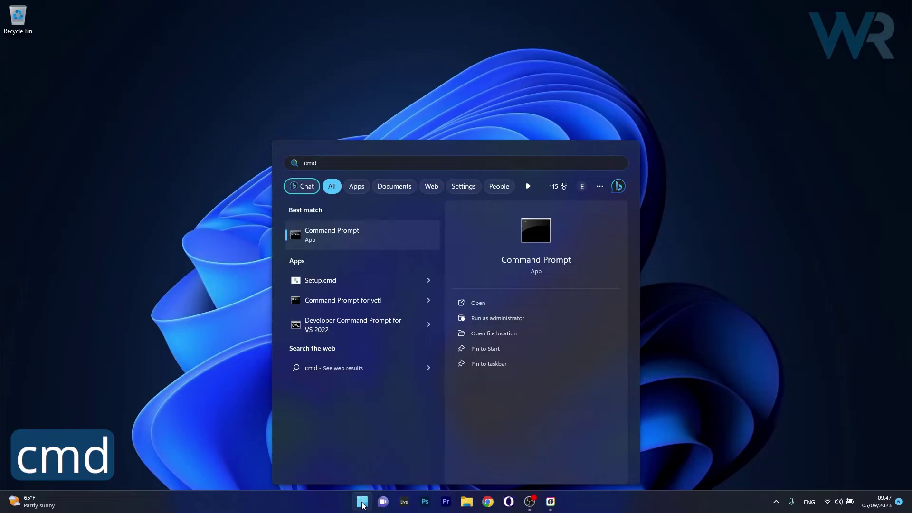
click(560, 320)
drag(285, 54, 450, 102)
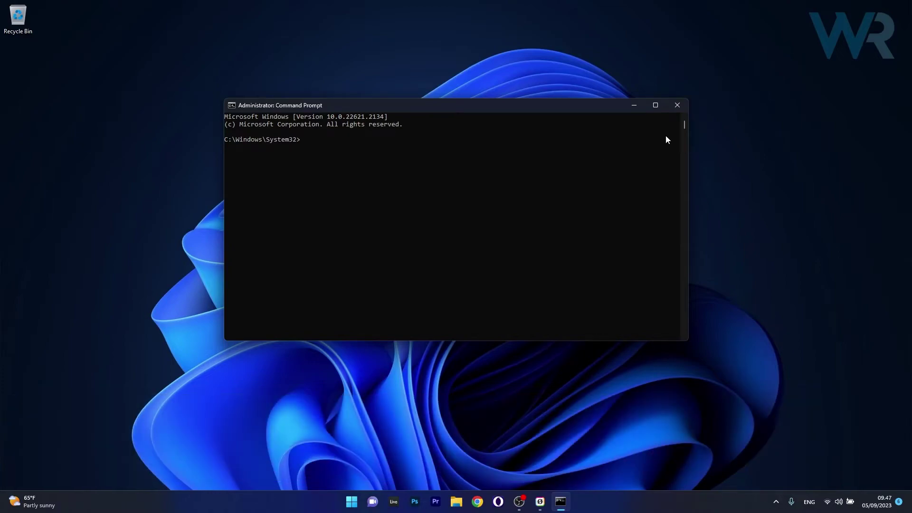
click(677, 105)
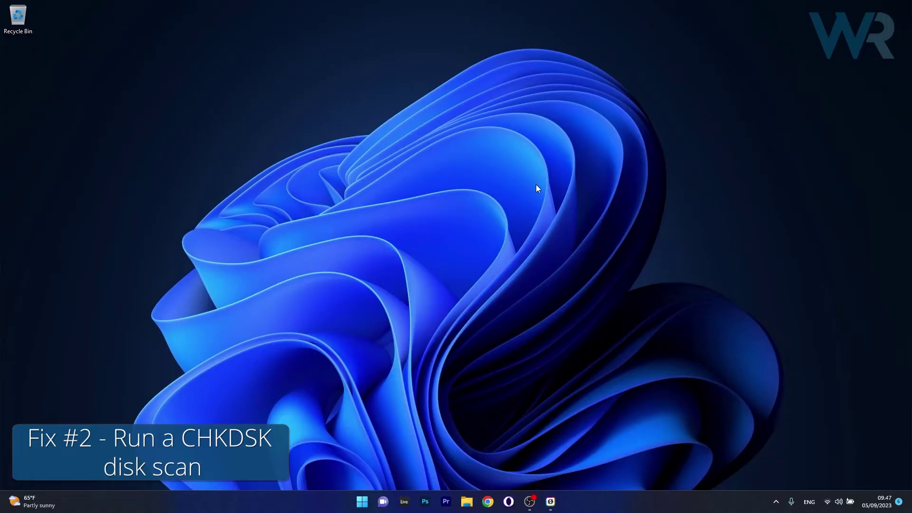
click(362, 501)
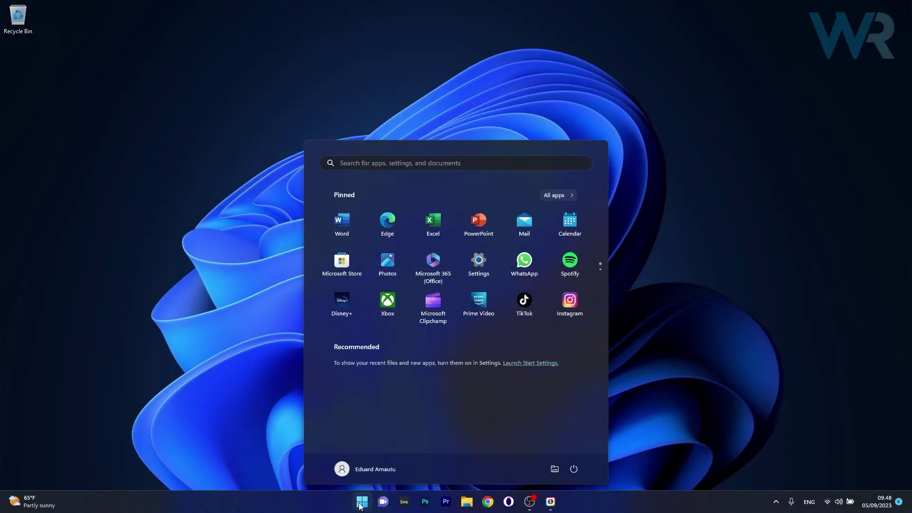
text(cmd)
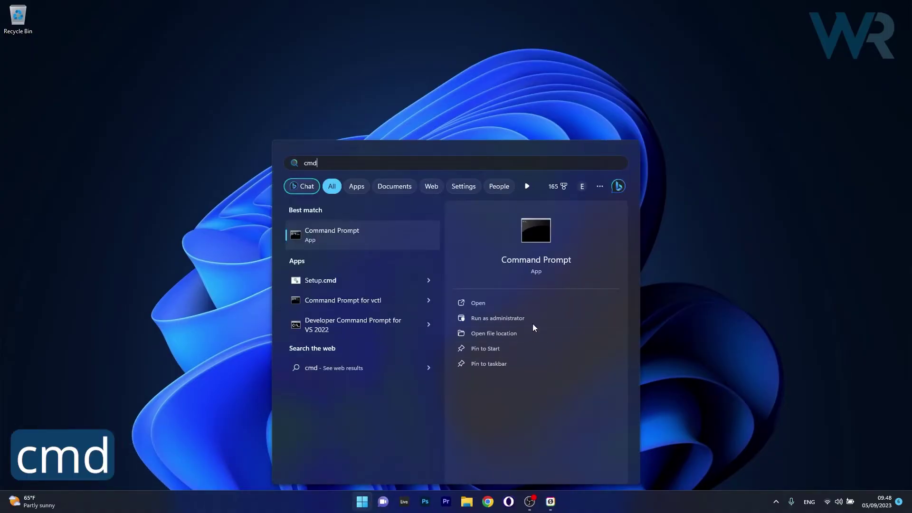
click(550, 318)
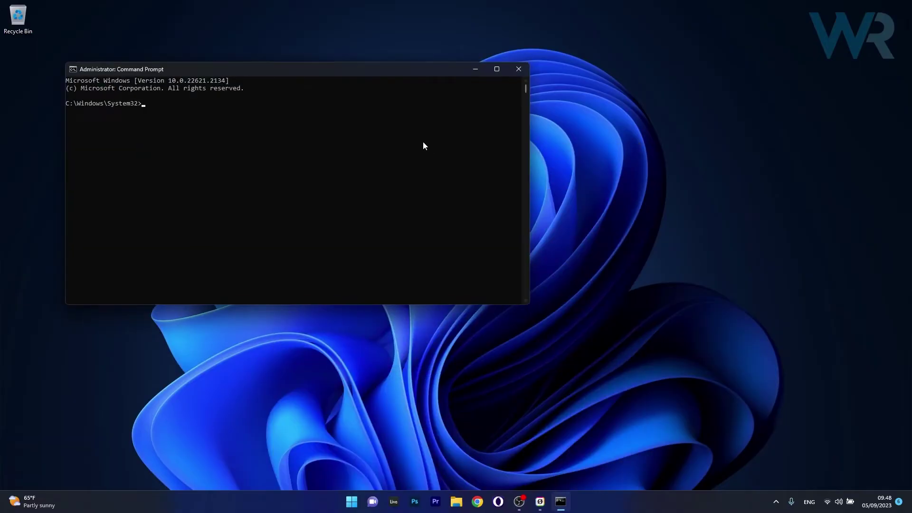
drag(319, 69, 476, 95)
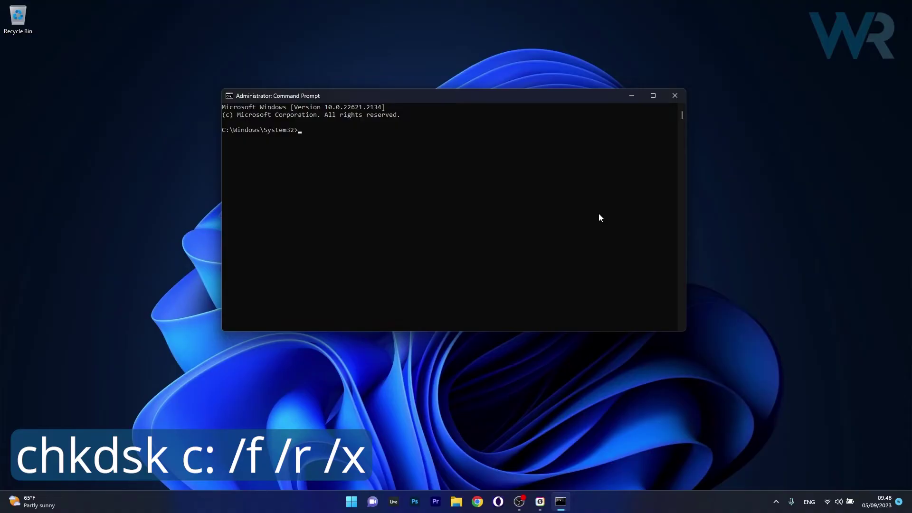
click(675, 95)
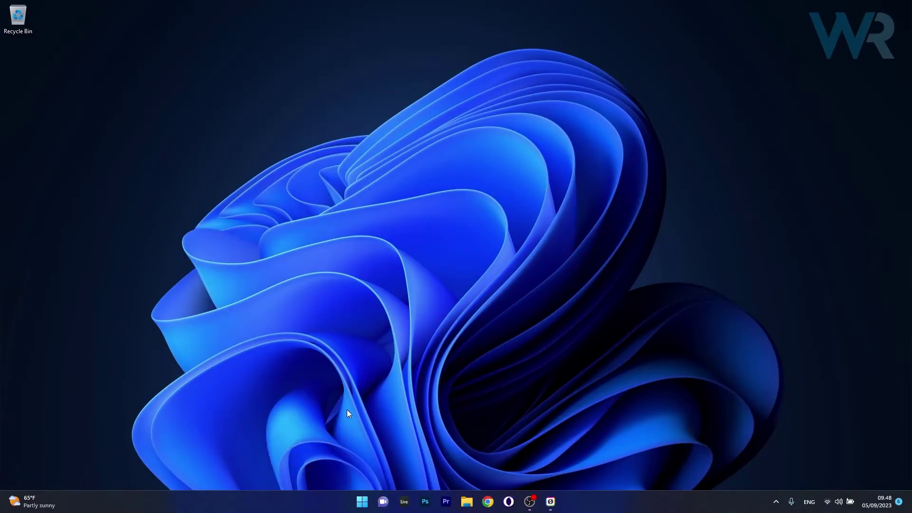
Auto-search for a newer SAMSUNG MZALQ512HALU-000L2 driver in Device Manager; best driver is already installed
right_click(362, 501)
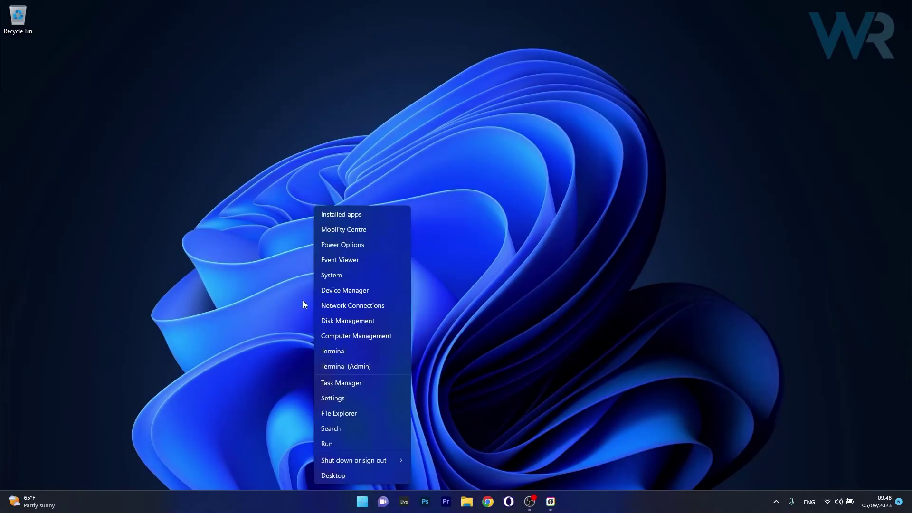
click(394, 289)
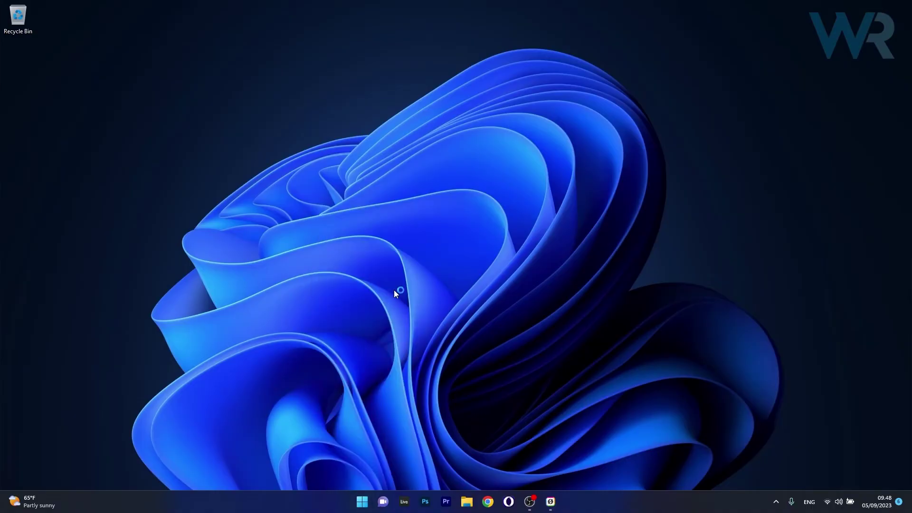
drag(218, 36, 435, 113)
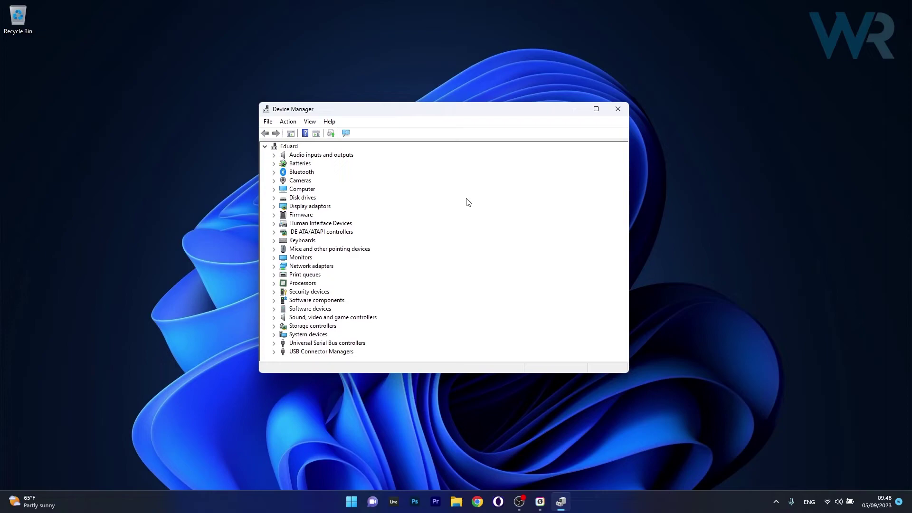
click(275, 197)
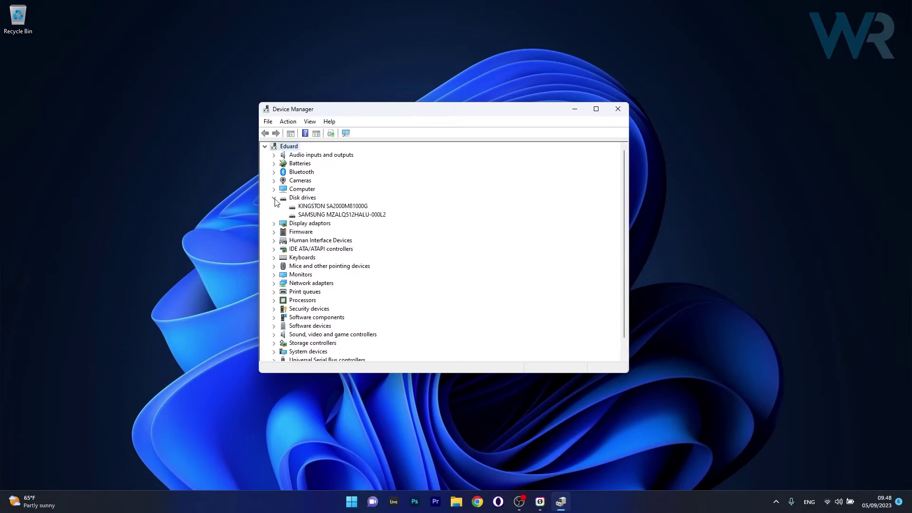
right_click(336, 213)
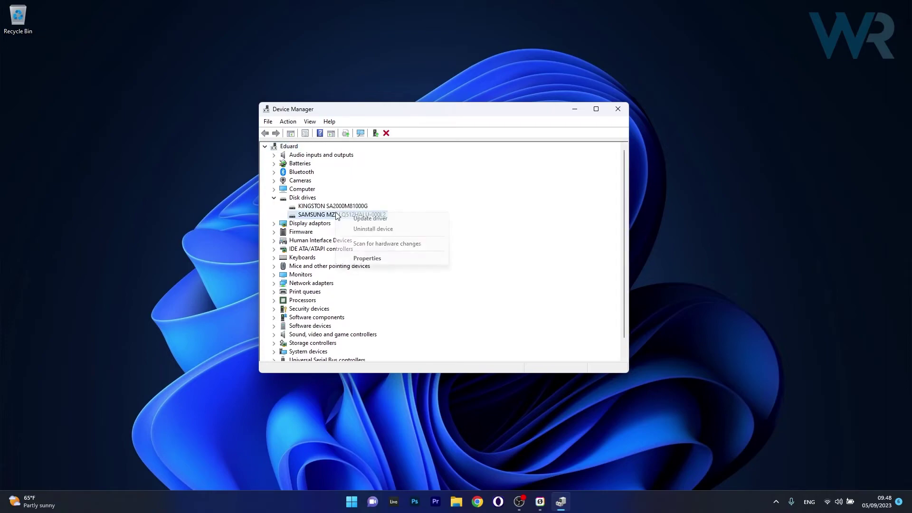
click(407, 222)
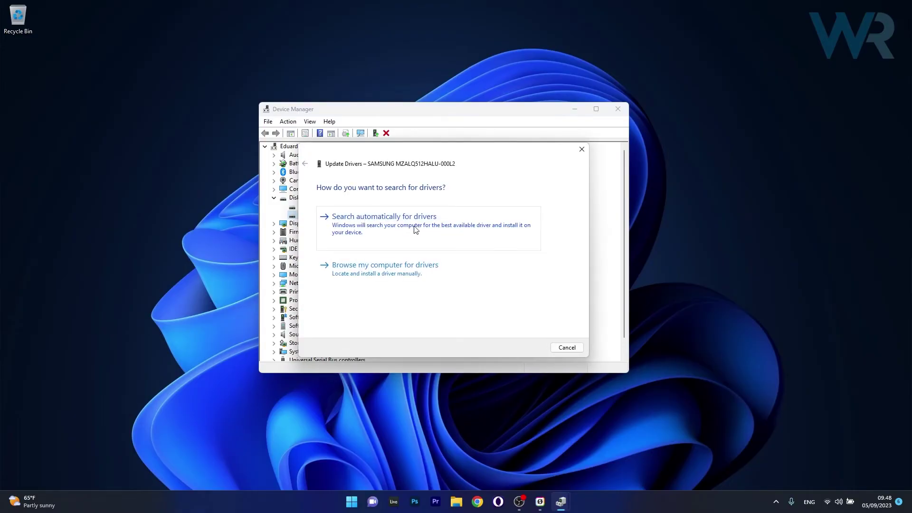
click(419, 230)
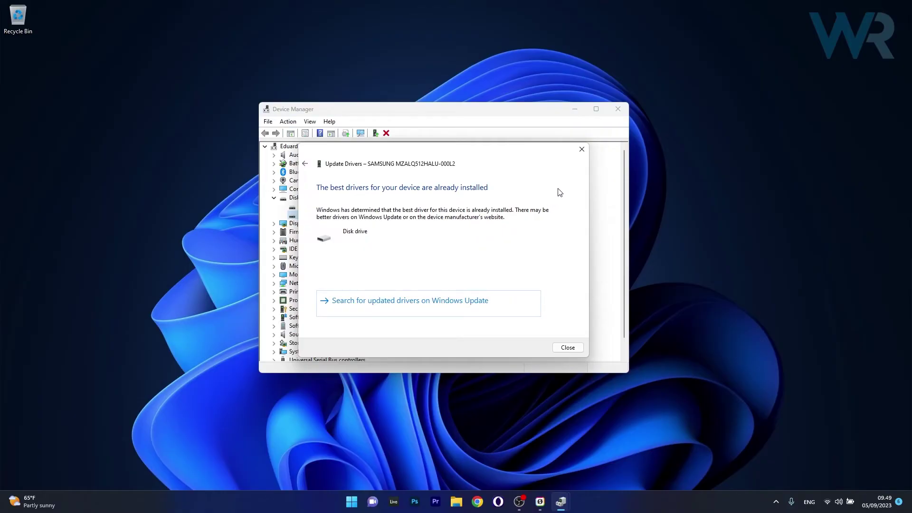
click(582, 152)
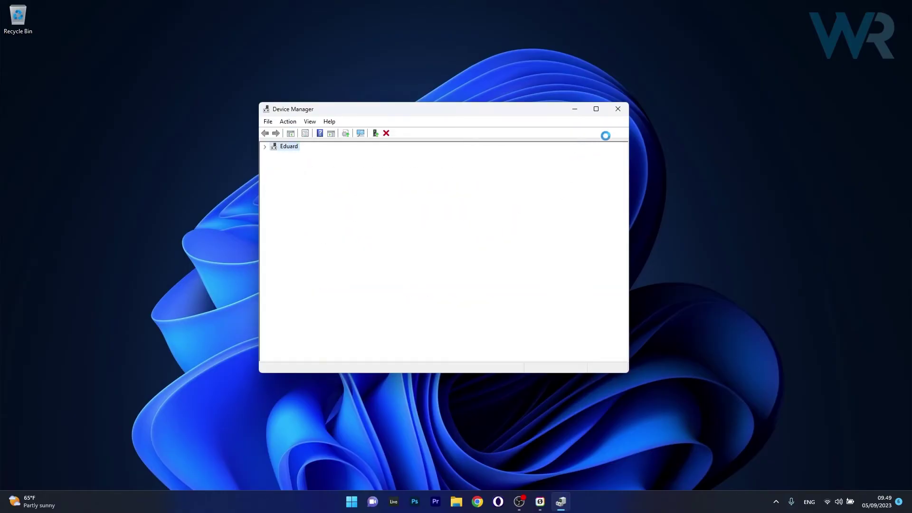
Close Device Manager and take System Restore to confirmation for the 05/09/2023 07.35.19 restore point
click(617, 109)
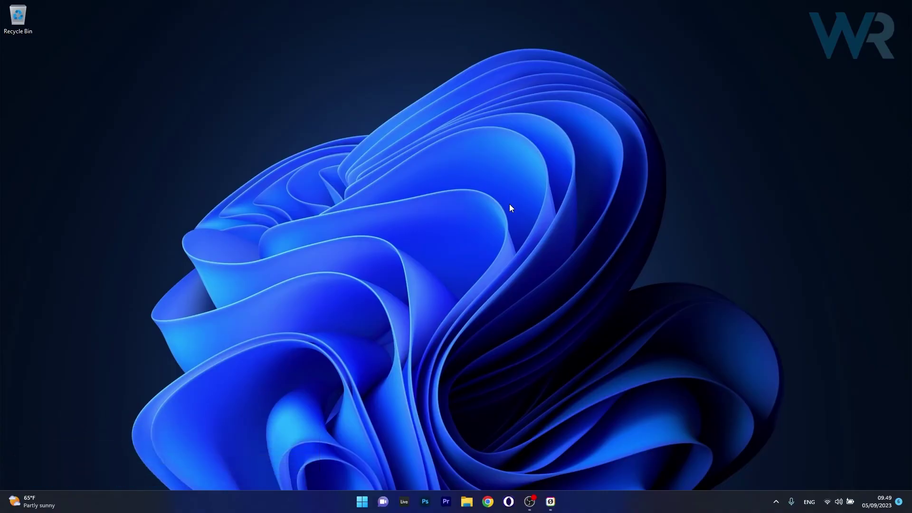
click(362, 501)
text(rstrui)
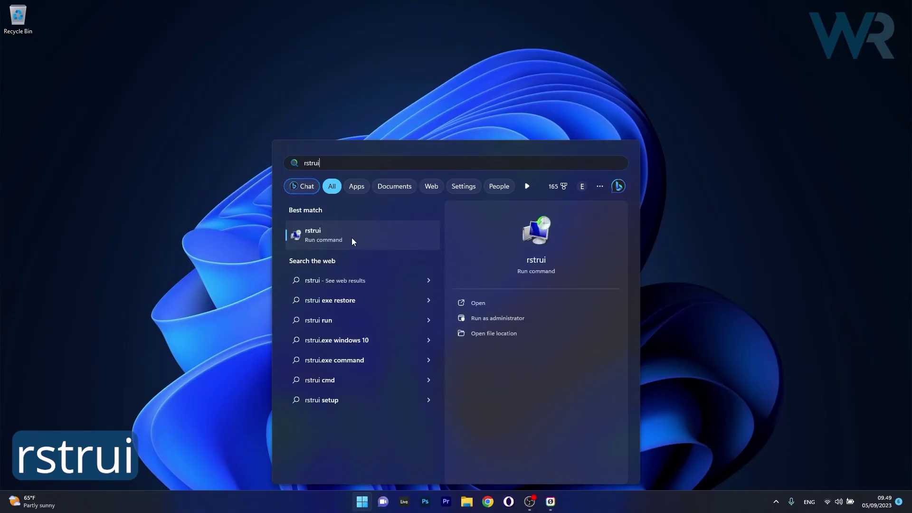
click(364, 231)
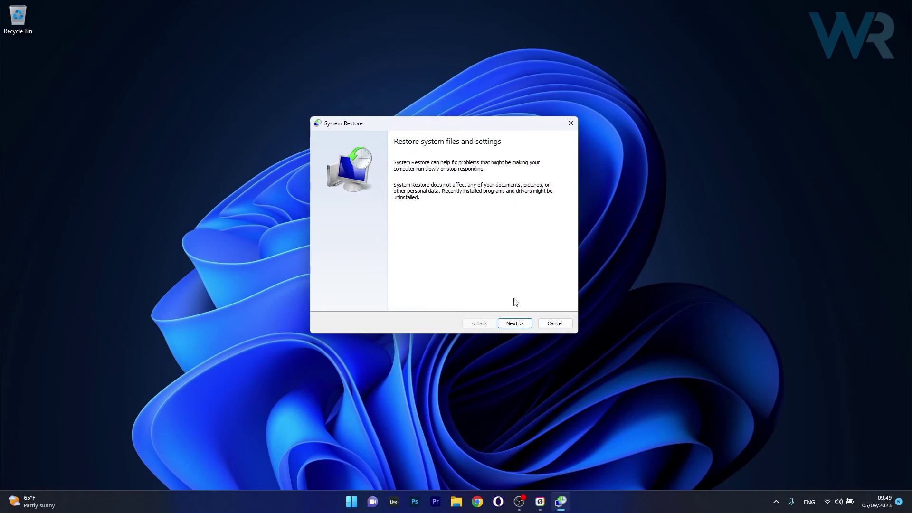
click(519, 326)
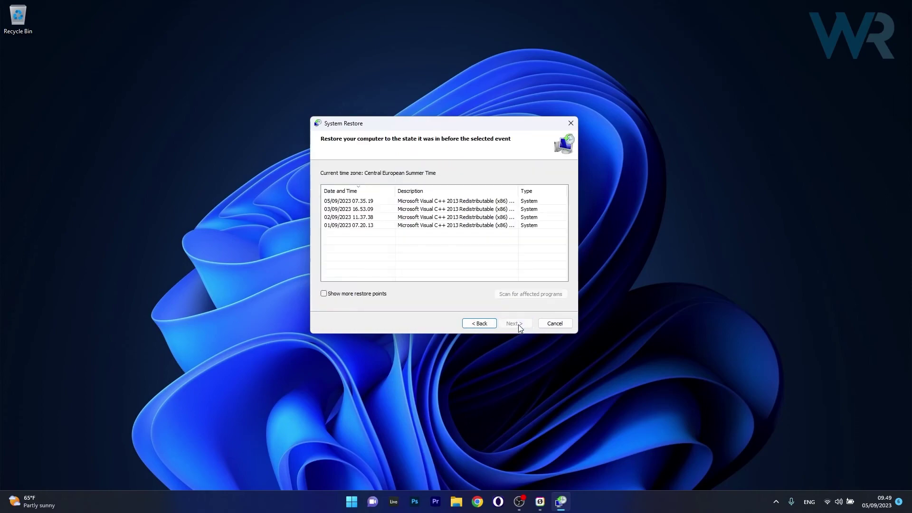
click(464, 204)
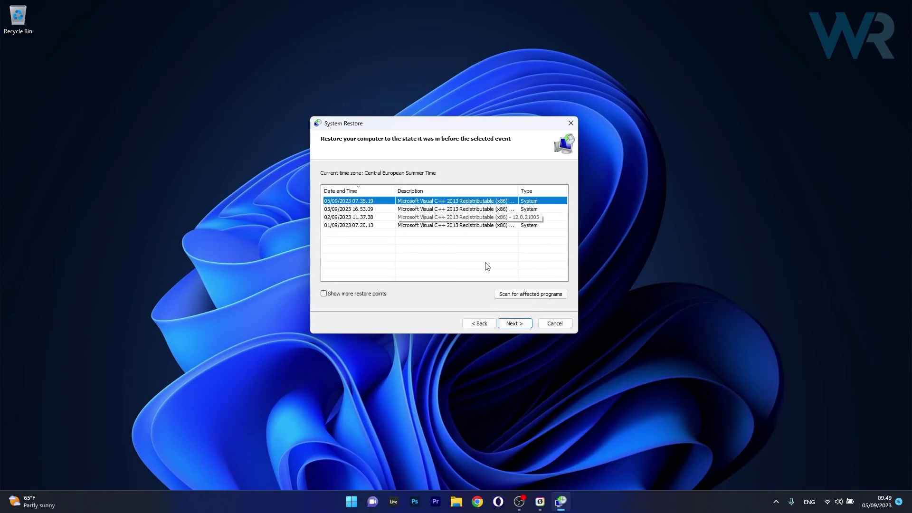
click(509, 325)
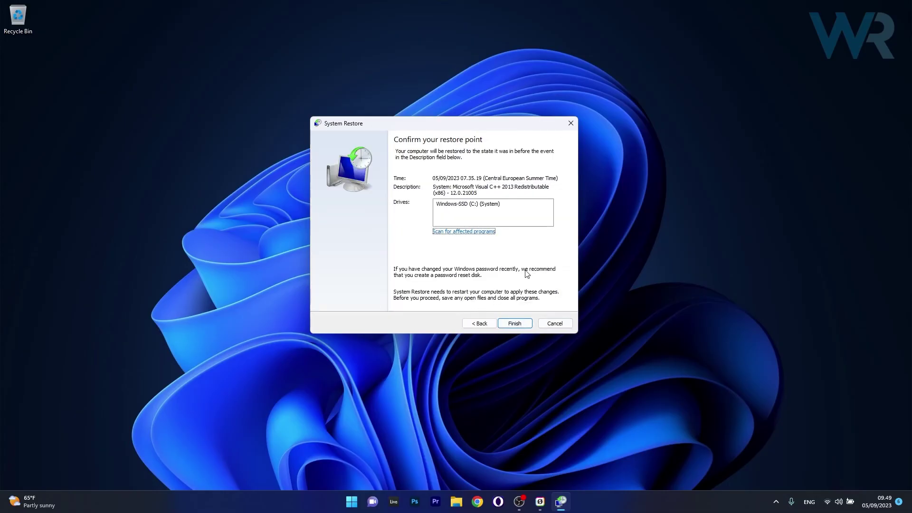
click(571, 122)
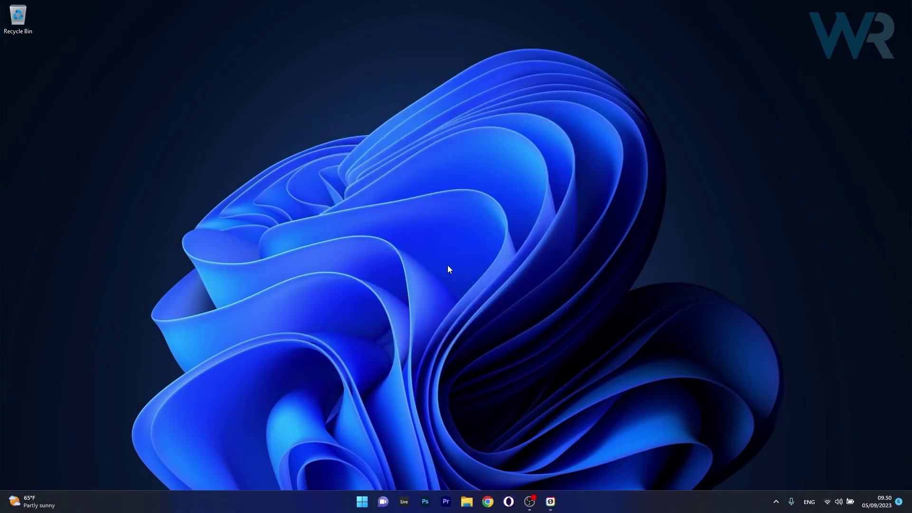